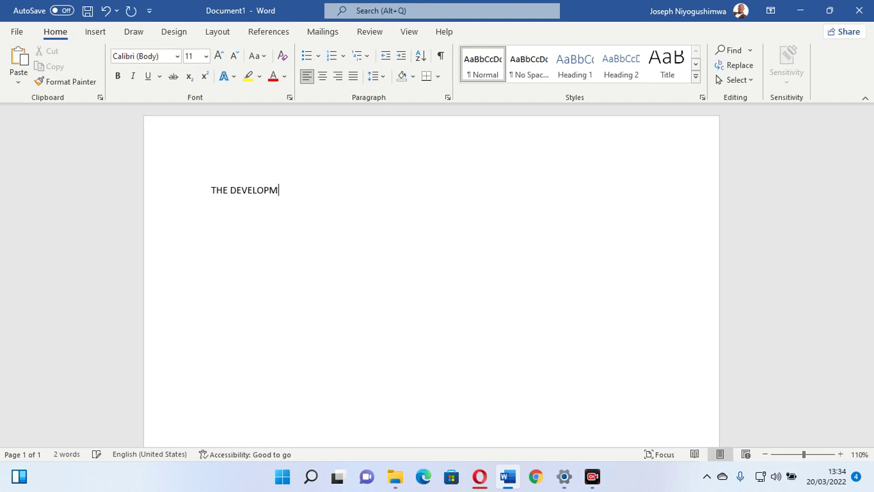
Complete the line to read "THE DEVELOPMENT OF THE NATION." and select all of the document's text
text(NT)
key(BackSpace)
key(BackSpace)
key(BackSpace)
text(E)
text(OF THE AN)
text(TION)
key(BackSpace)
key(BackSpace)
key(BackSpace)
key(BackSpace)
key(BackSpace)
key(BackSpace)
text(NATION)
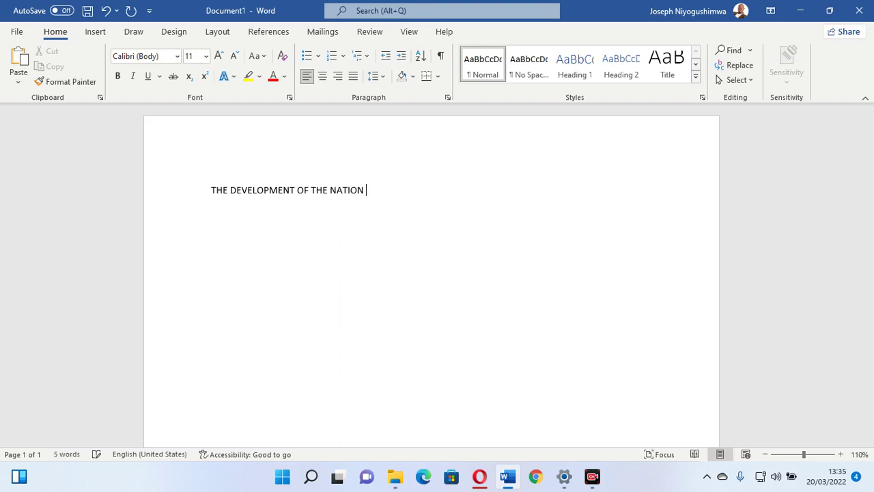
key(BackSpace)
text(.)
key(ctrl+a)
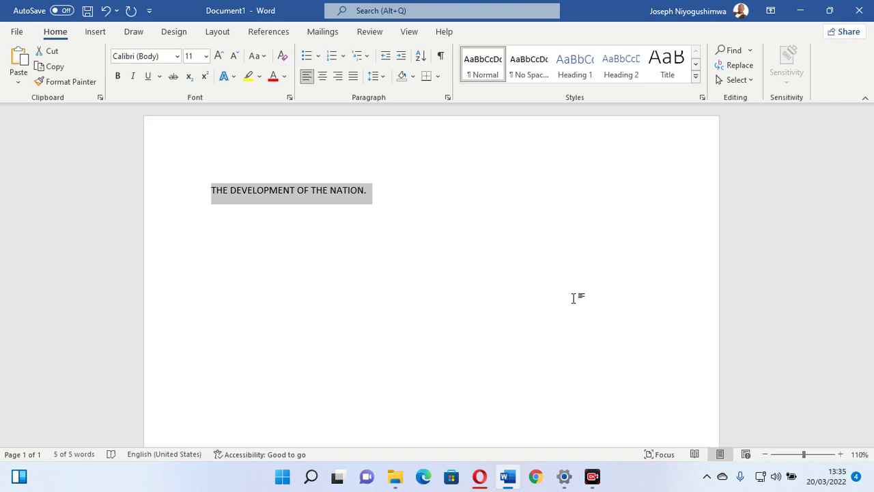
Save the document as a PDF named THE DEVELOPMENT OF THE NATION in the Desktop folder
click(15, 32)
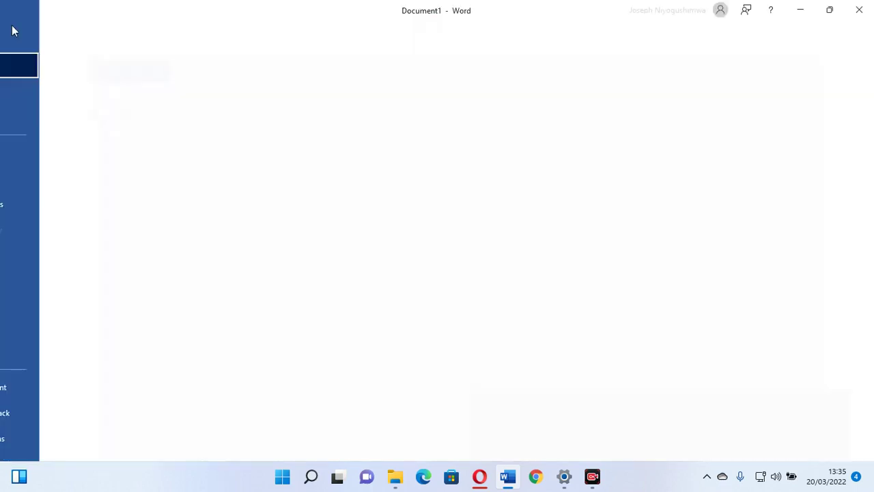
click(54, 209)
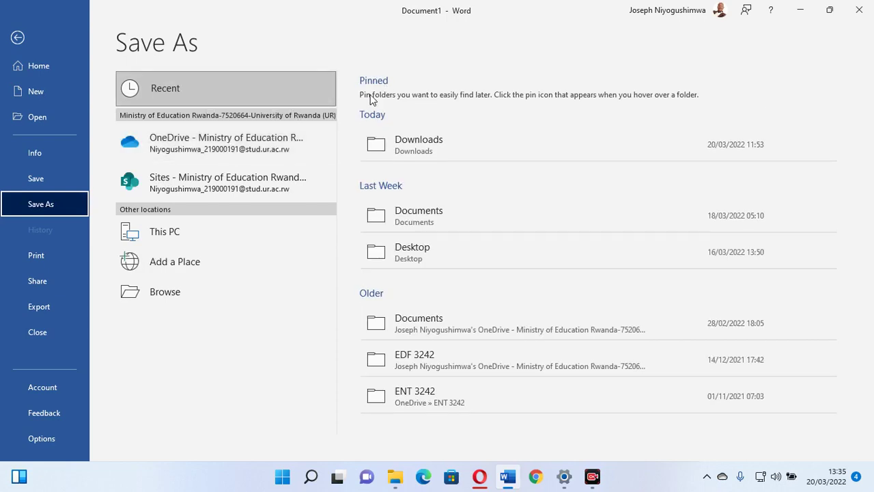
click(199, 220)
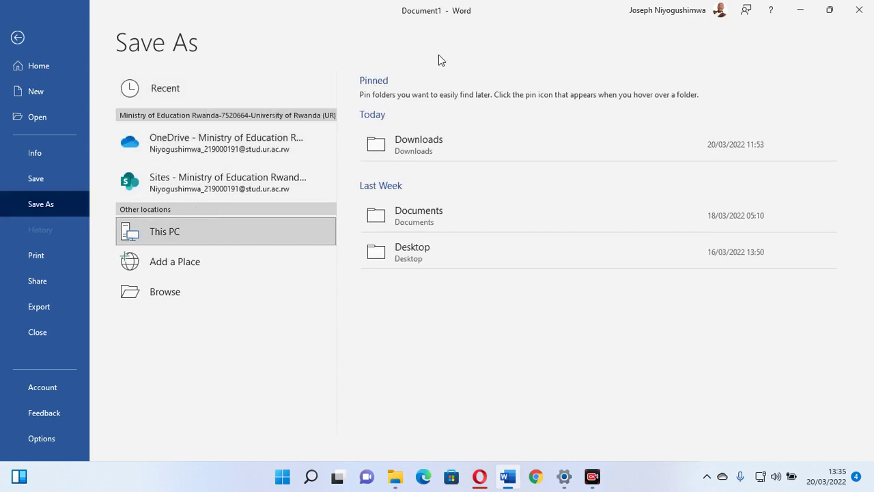
click(382, 216)
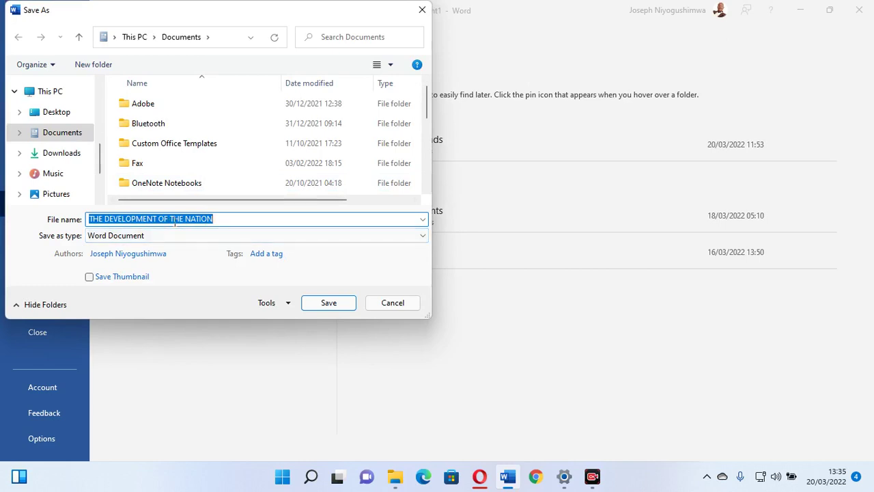
click(62, 115)
click(139, 235)
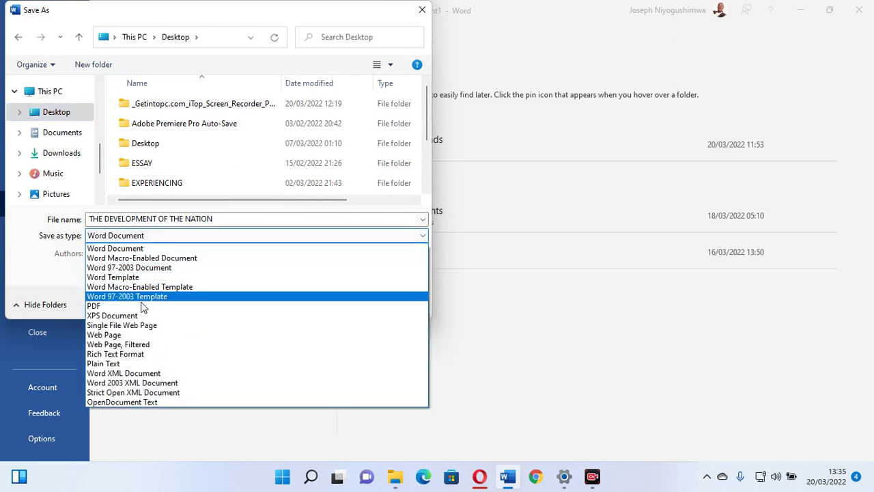
click(144, 307)
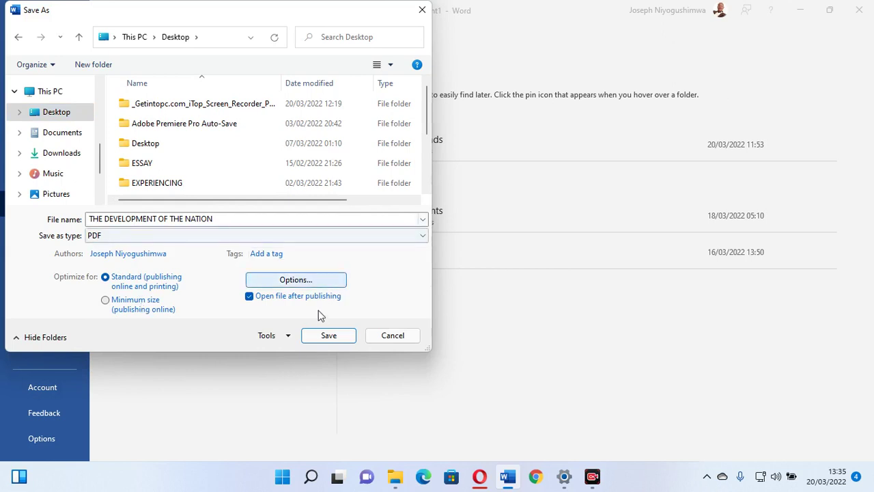
click(326, 335)
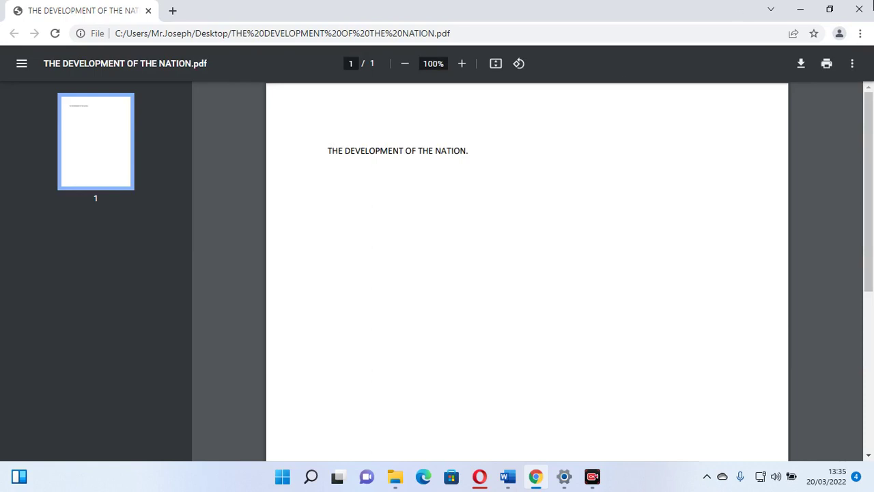
Close the opened PDF and the Word document without saving it, clearing the way to the desktop
click(859, 14)
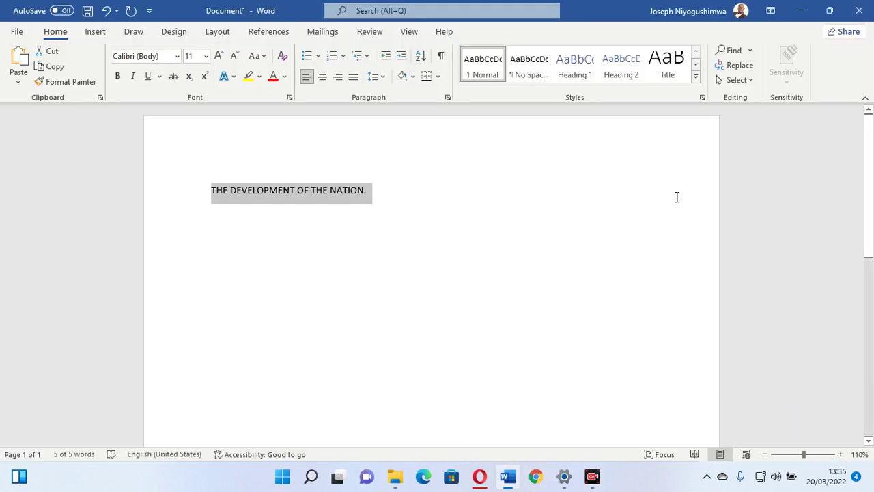
click(860, 7)
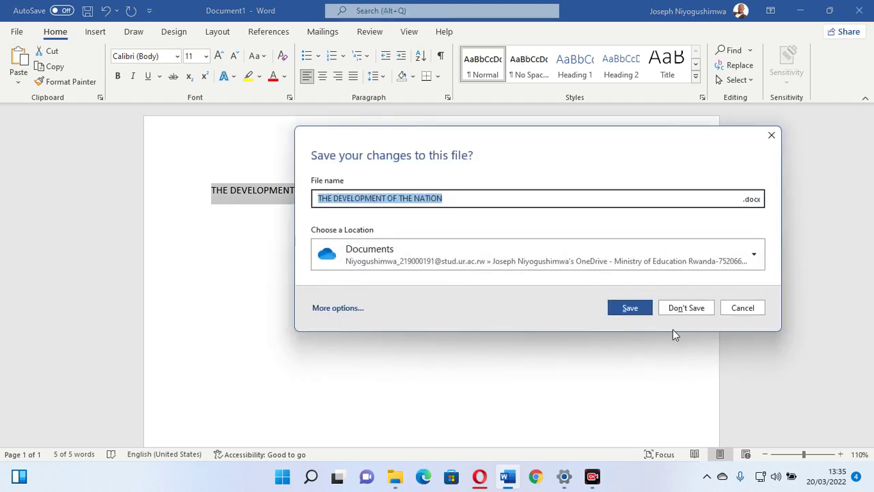
click(673, 310)
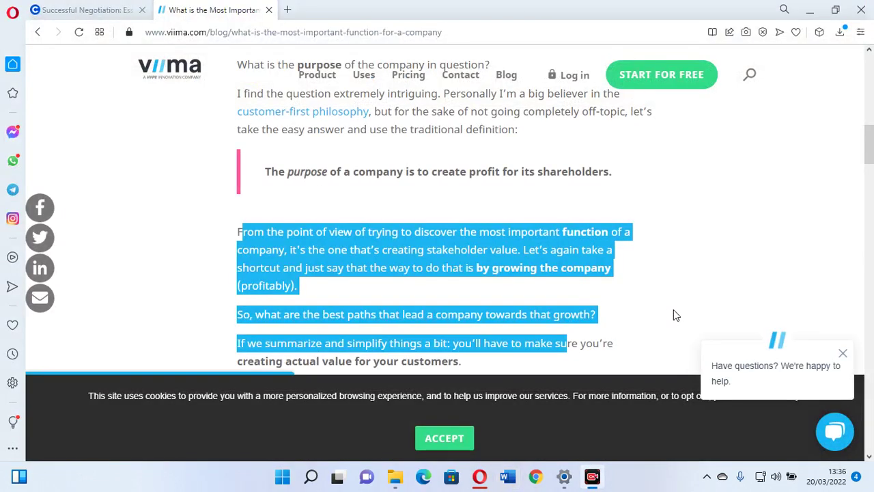
click(807, 15)
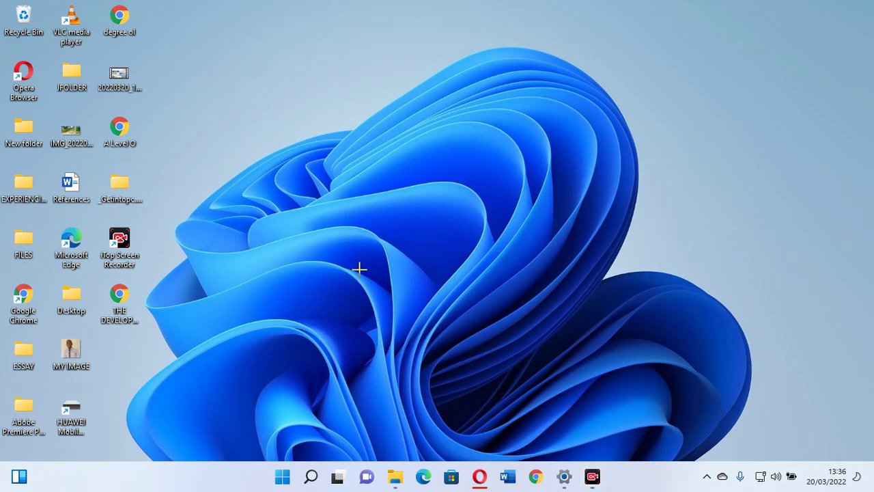
Open the properties of the THE DEVELOPMENT OF THE NATION PDF on the desktop
mouse_move(313, 211)
mouse_down()
mouse_move(295, 209)
mouse_move(129, 290)
mouse_up()
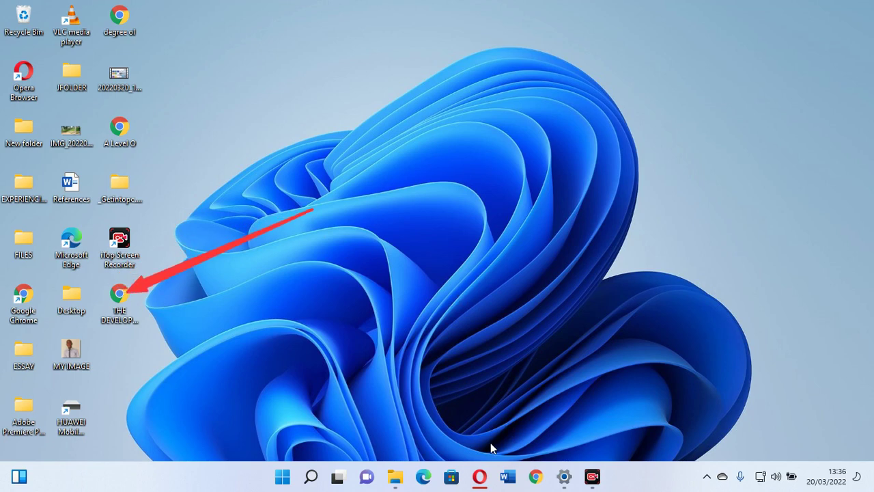
click(120, 298)
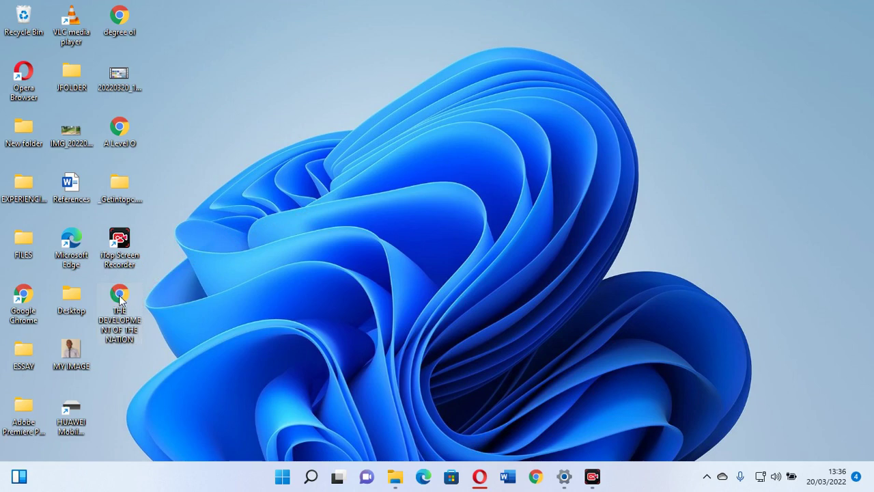
right_click(120, 299)
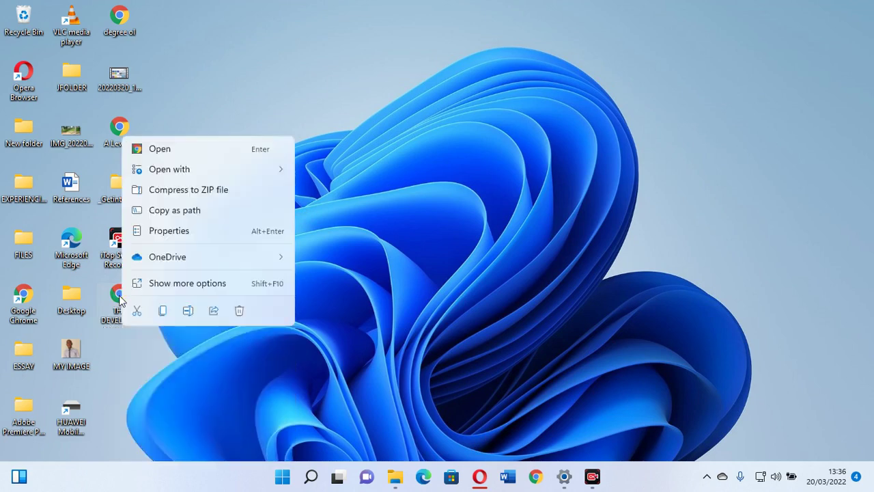
click(158, 285)
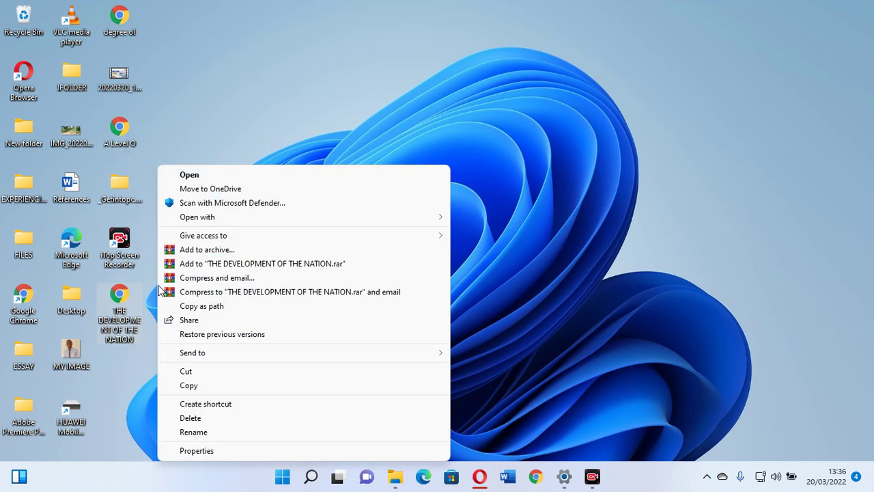
click(202, 450)
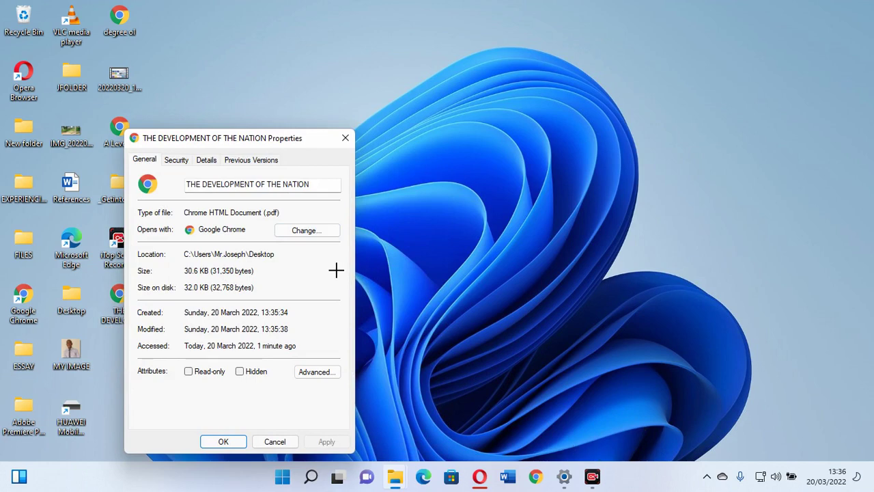
drag(337, 270, 303, 234)
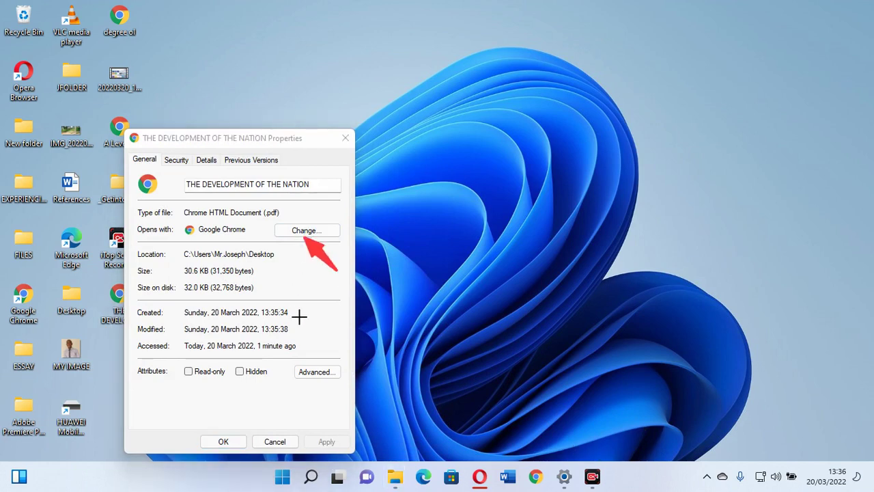
drag(313, 328, 313, 358)
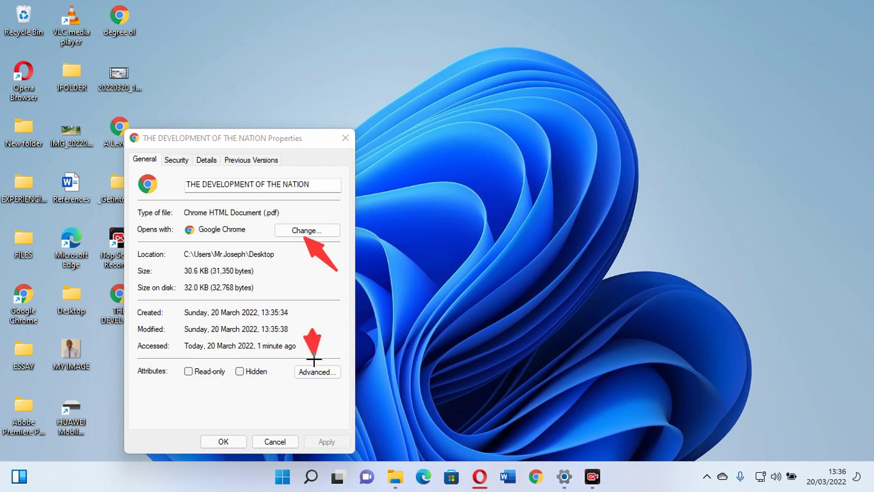
drag(271, 218, 272, 187)
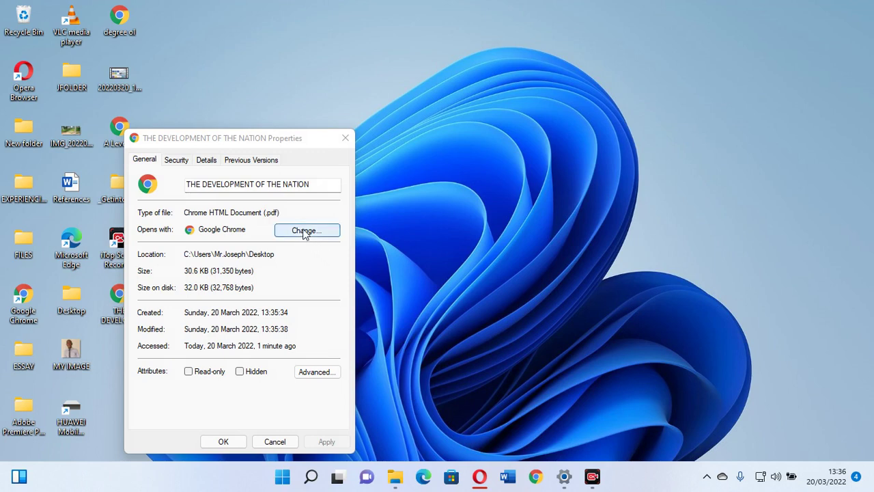
Change the app that opens .pdf files to Word
click(306, 231)
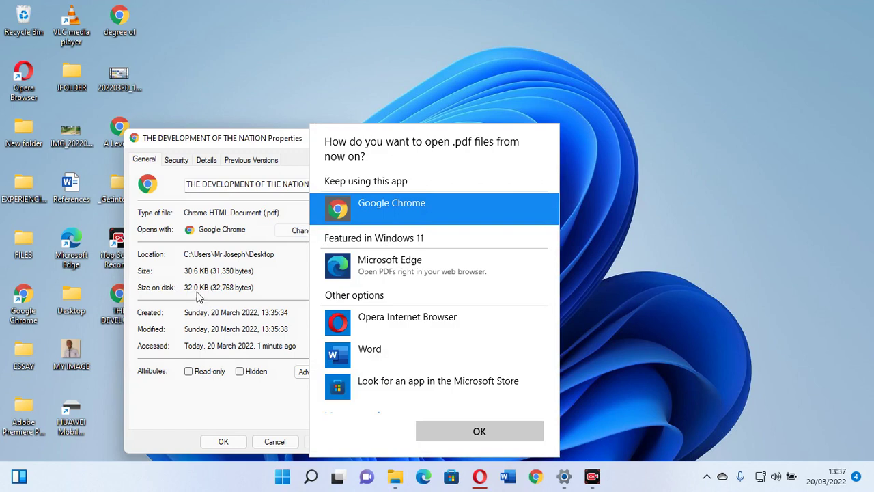
scroll(553, 246, down, 1)
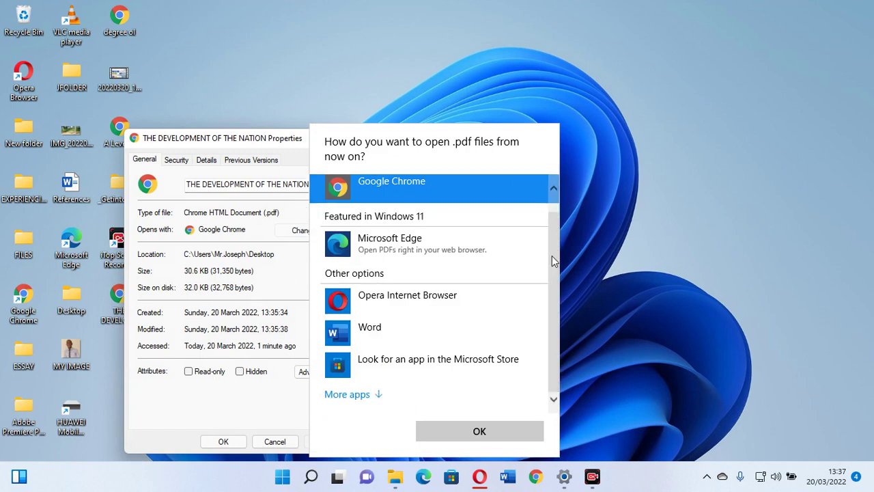
scroll(551, 260, up, 1)
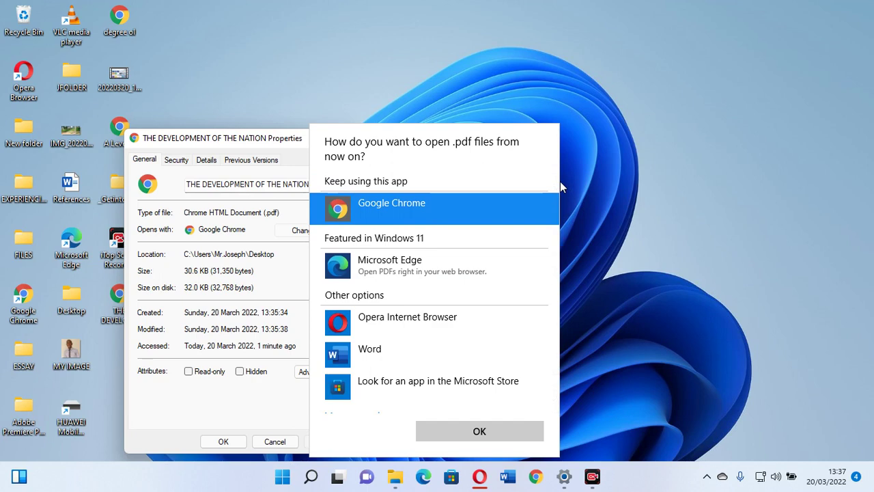
click(377, 352)
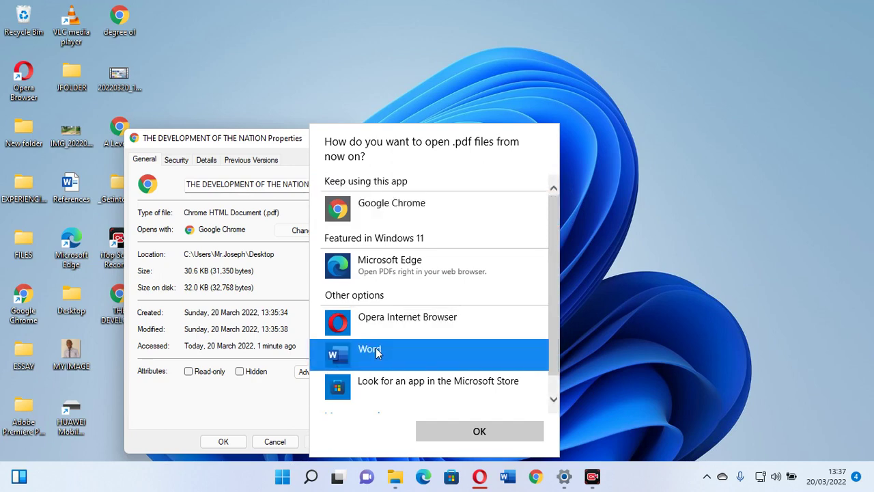
click(463, 432)
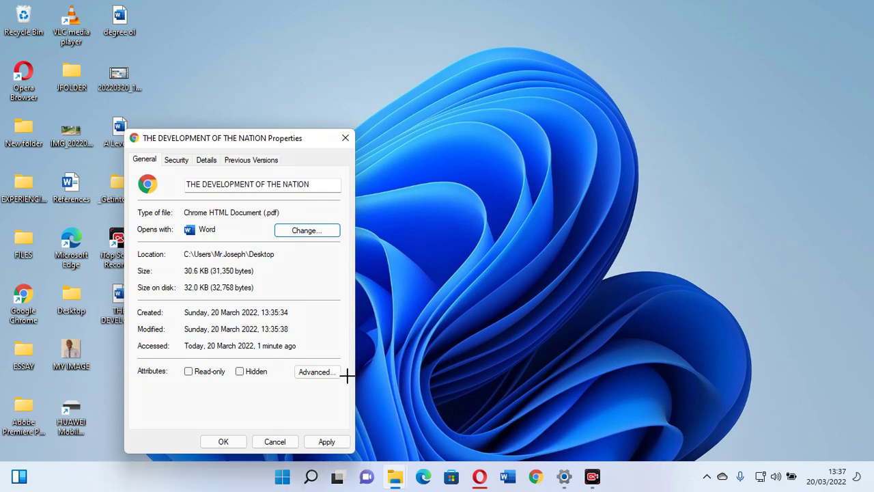
mouse_move(255, 285)
mouse_down()
mouse_move(201, 217)
mouse_move(215, 233)
mouse_up()
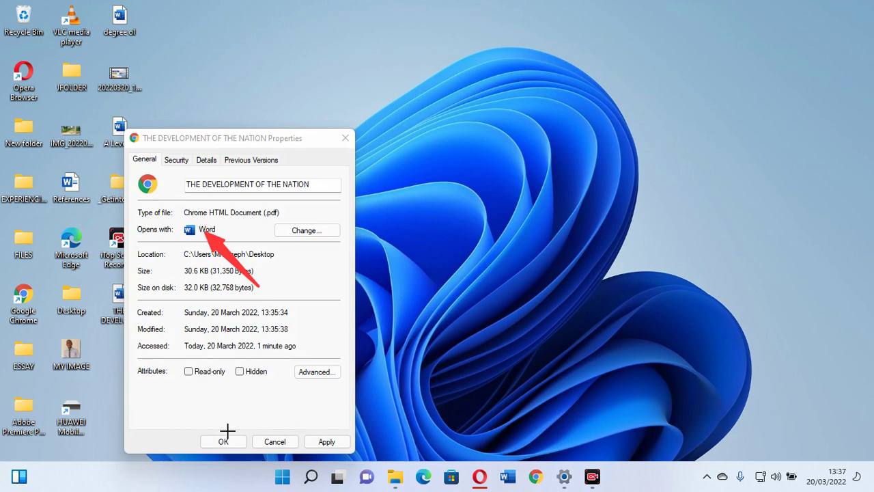
drag(296, 384, 212, 430)
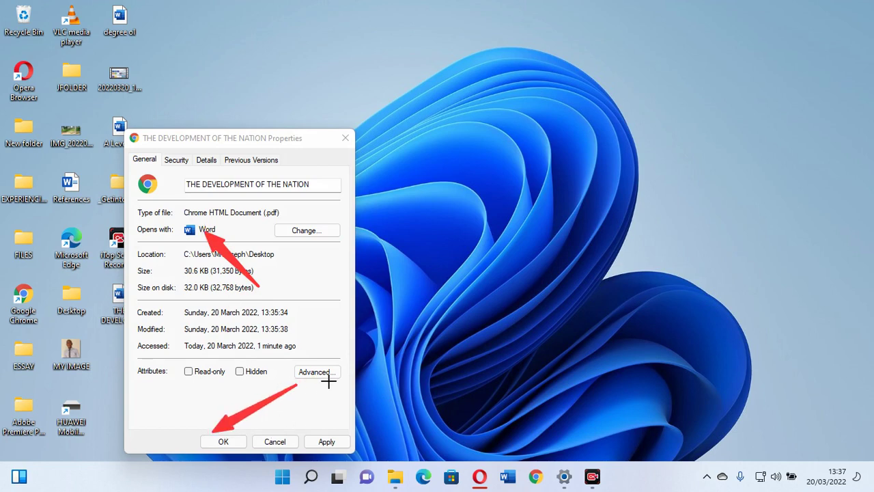
drag(327, 381, 332, 430)
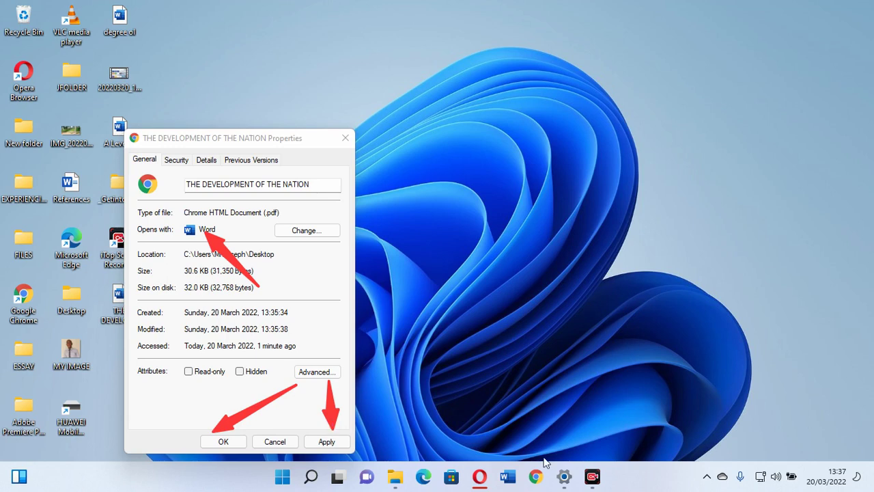
key(Escape)
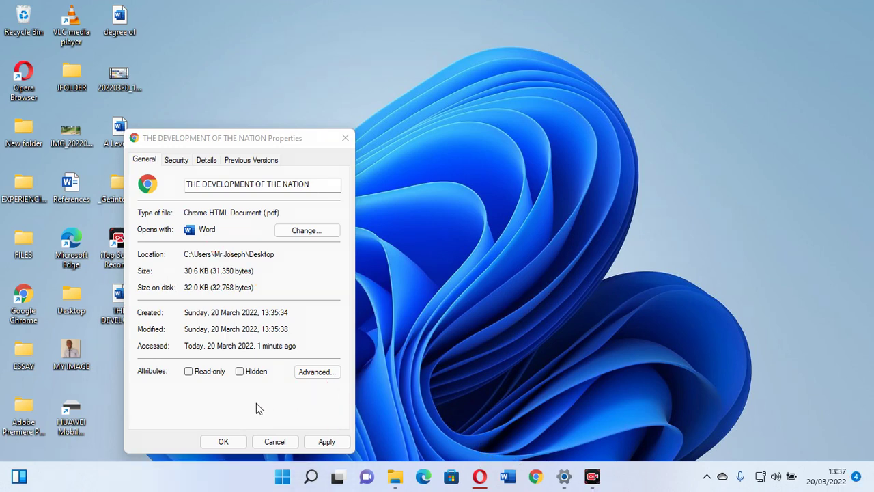
Accept the file's properties and open the THE DEVELOPMENT OF THE NATION PDF from the desktop, allowing its conversion to an editable Word document
click(229, 440)
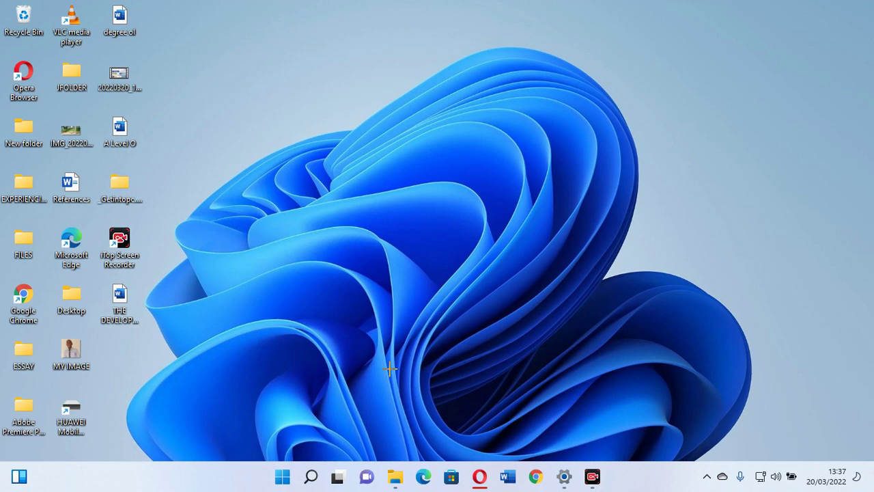
drag(404, 370, 385, 368)
drag(204, 333, 137, 316)
double_click(117, 297)
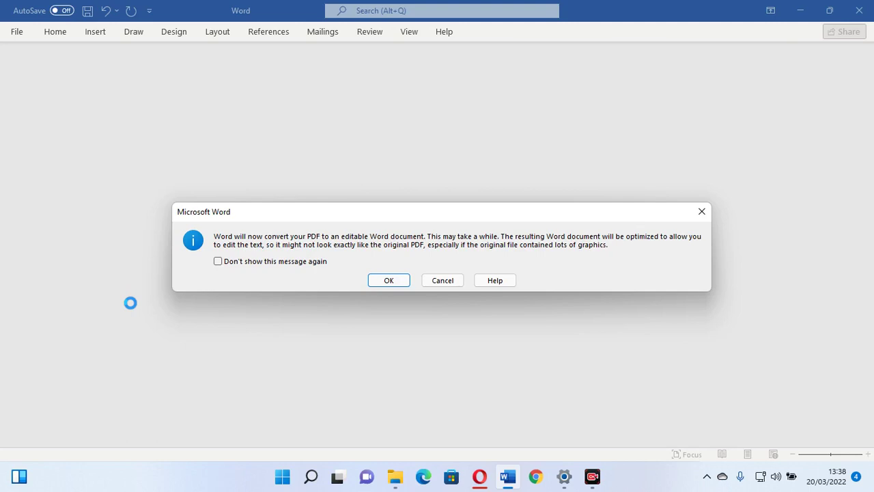
click(377, 282)
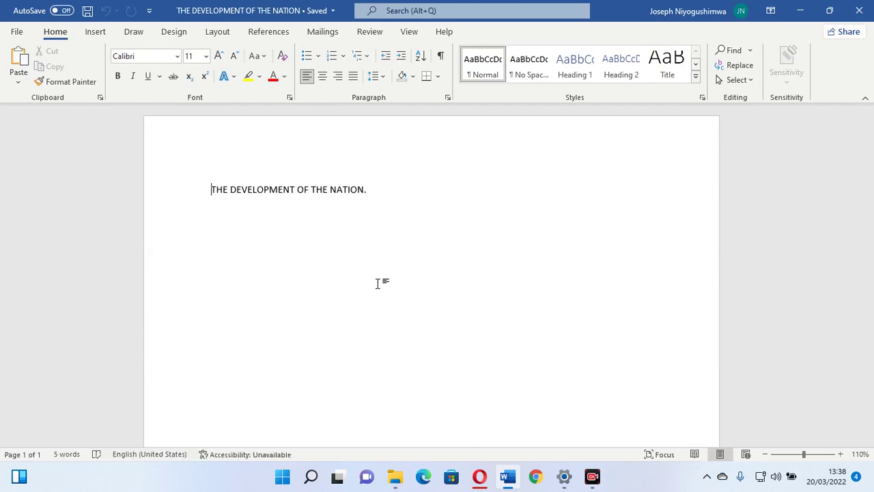
Add a new line reading "THHEIII GGHHJ" below "THE DEVELOPMENT OF THE NATION." in the converted document
click(394, 197)
key(Return)
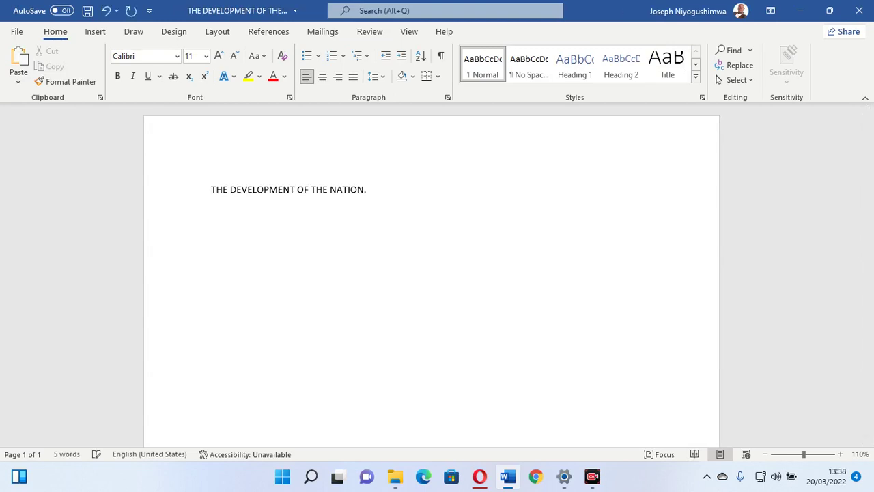
text(TYIOSJJKK)
key(BackSpace)
key(BackSpace)
key(BackSpace)
key(BackSpace)
key(BackSpace)
key(BackSpace)
key(BackSpace)
key(BackSpace)
key(BackSpace)
key(BackSpace)
key(Return)
text(THHEIII GGHHJ)
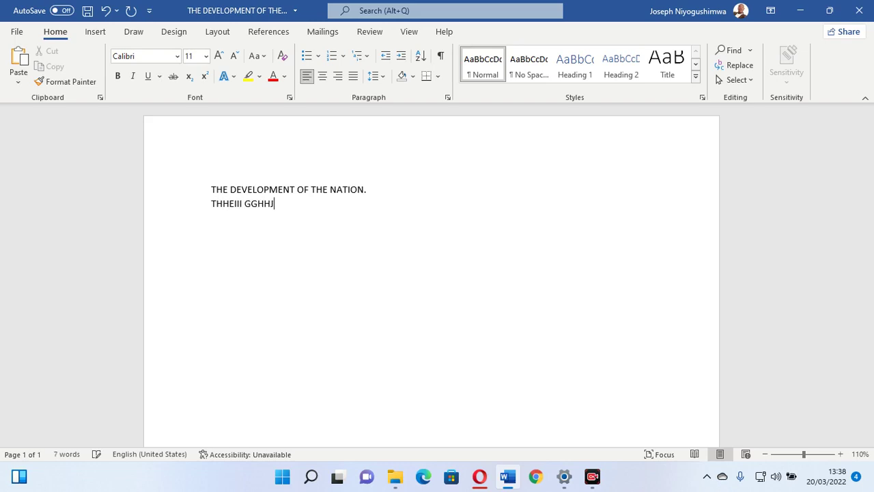
Save the edited document to the Desktop as a PDF named THE DEVELOPMENT OF THE NATION 1 and dismiss the resulting message
key(ctrl+a)
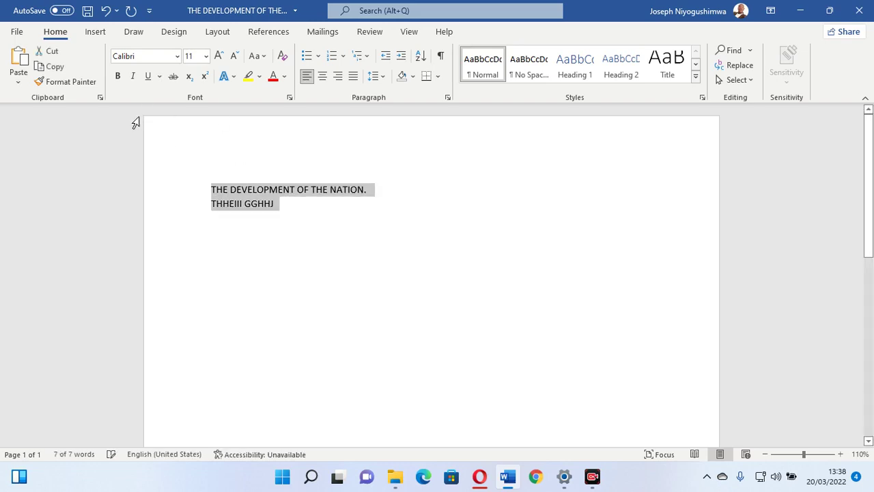
click(17, 31)
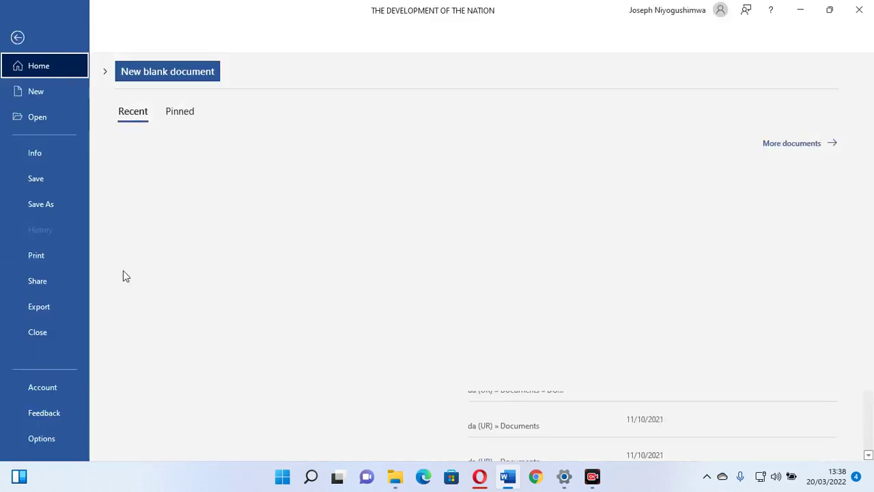
click(45, 204)
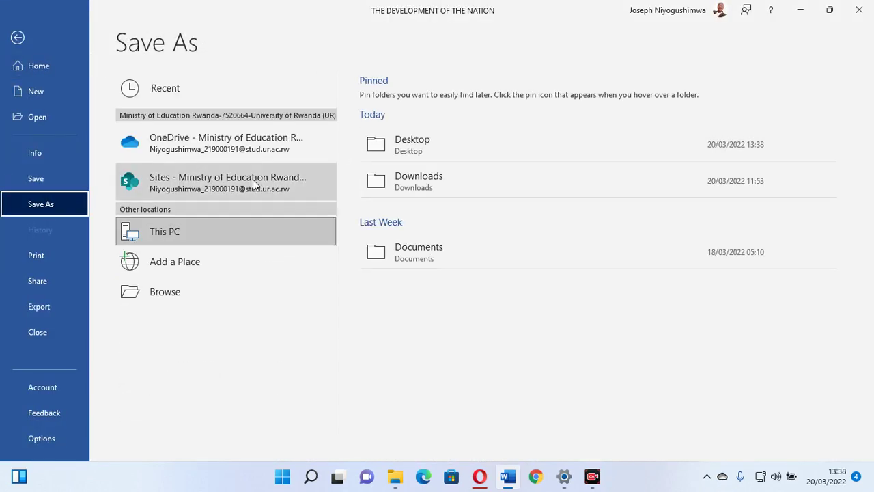
click(377, 154)
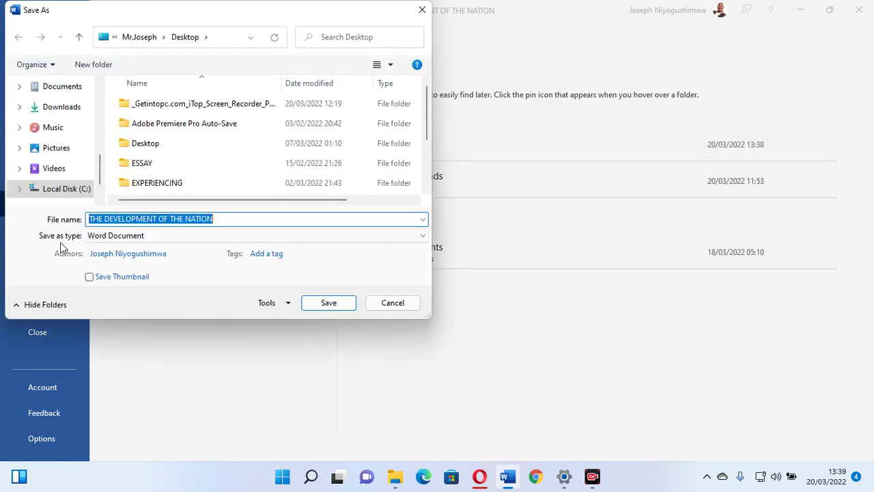
click(101, 235)
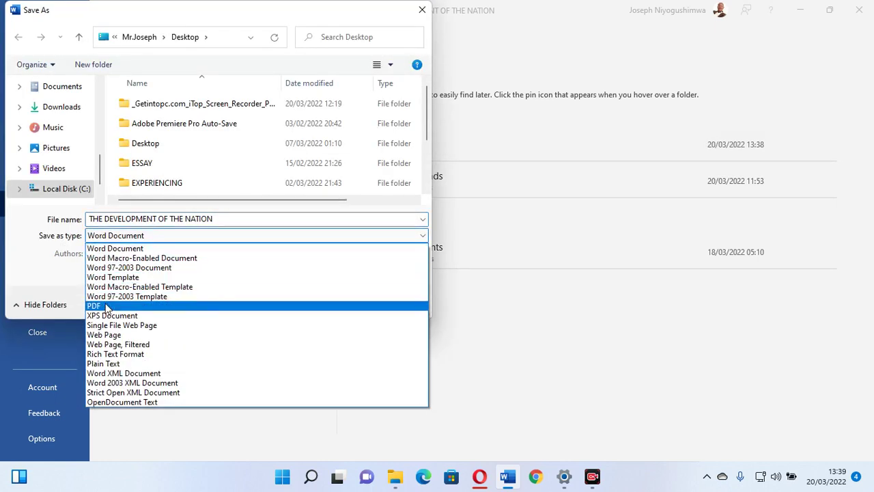
click(107, 307)
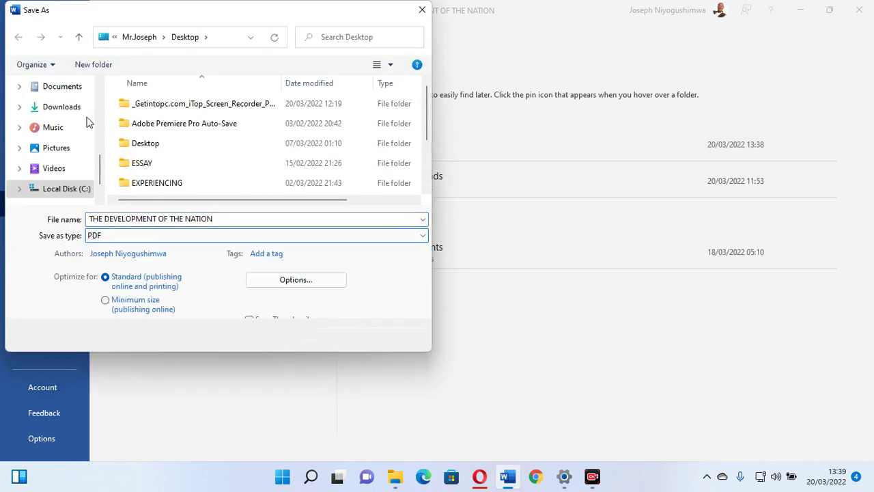
click(228, 218)
click(227, 219)
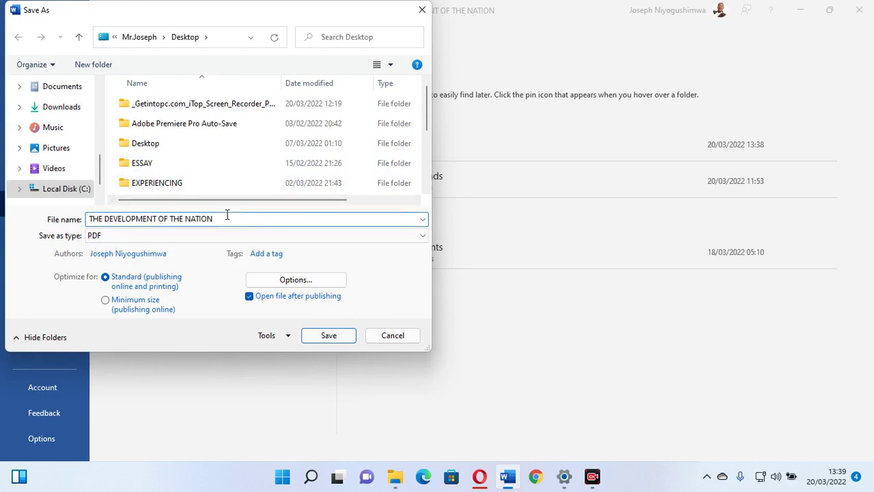
text(1)
click(326, 334)
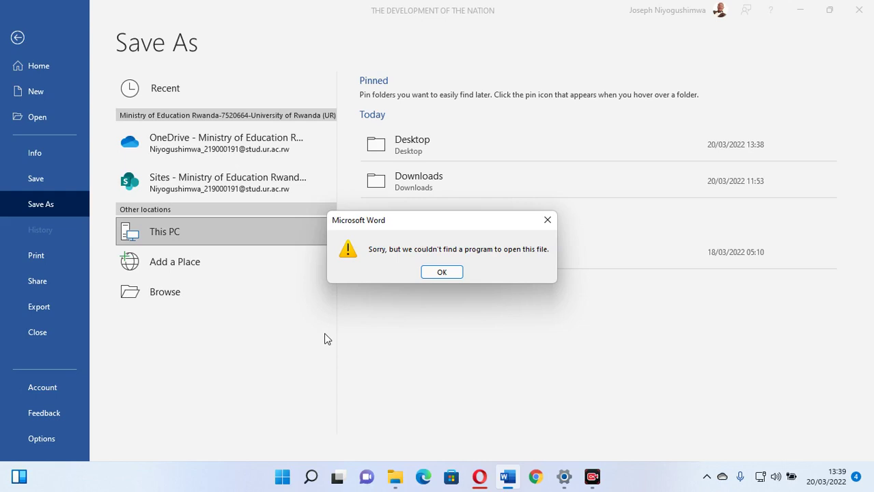
click(442, 272)
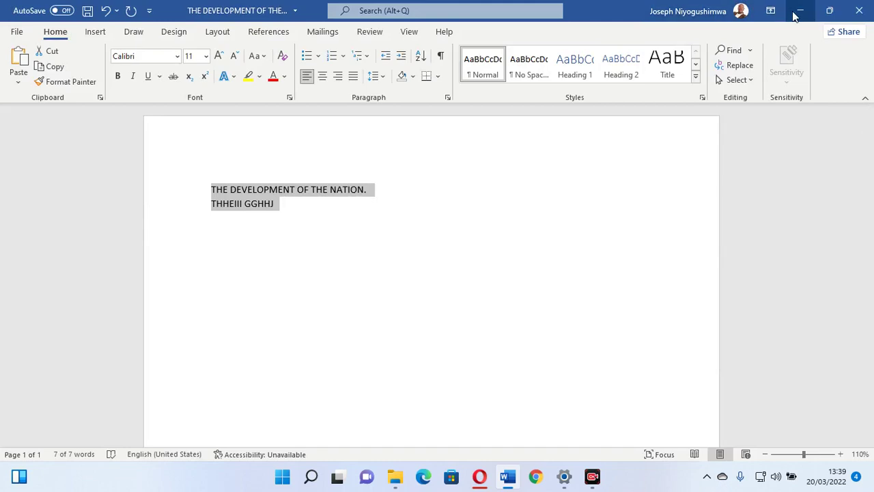
Minimize Word and open the properties of the THE DEVELOPMENT OF THE NATION 1 PDF on the desktop
click(800, 11)
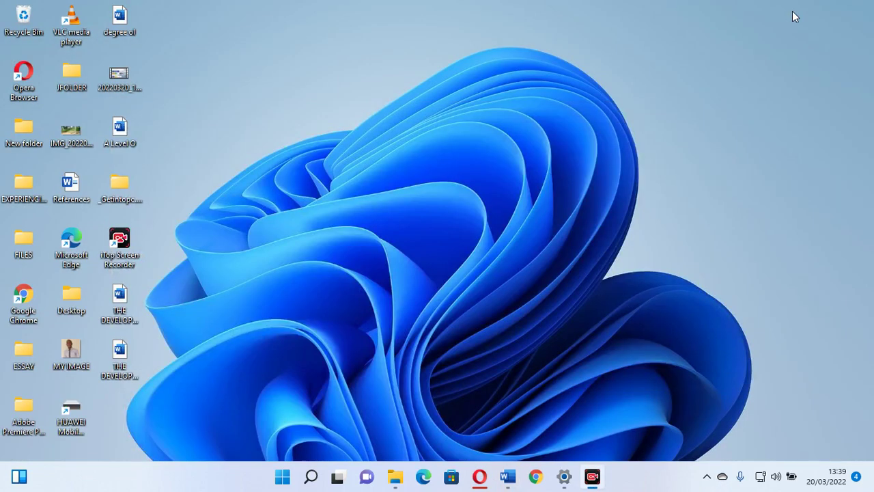
click(125, 371)
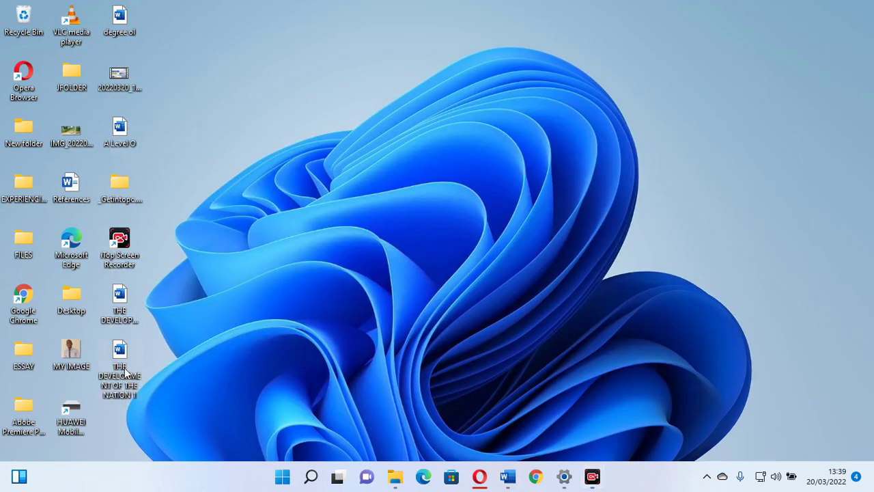
right_click(124, 368)
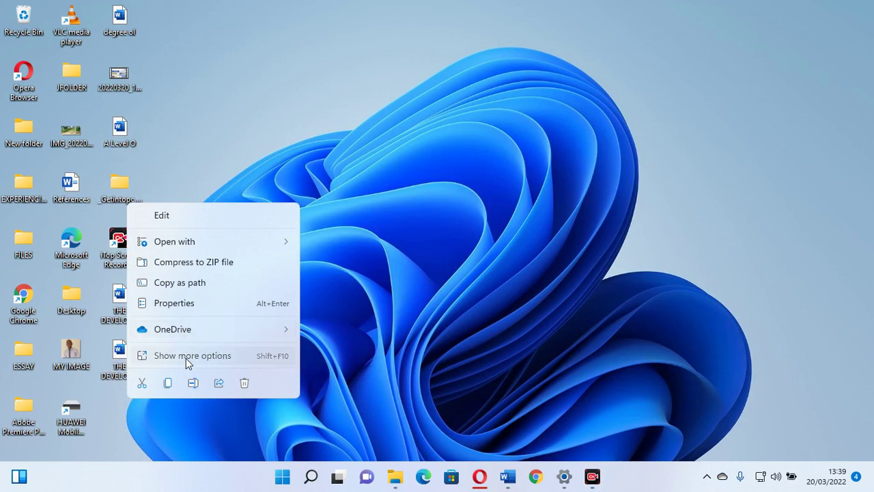
click(186, 357)
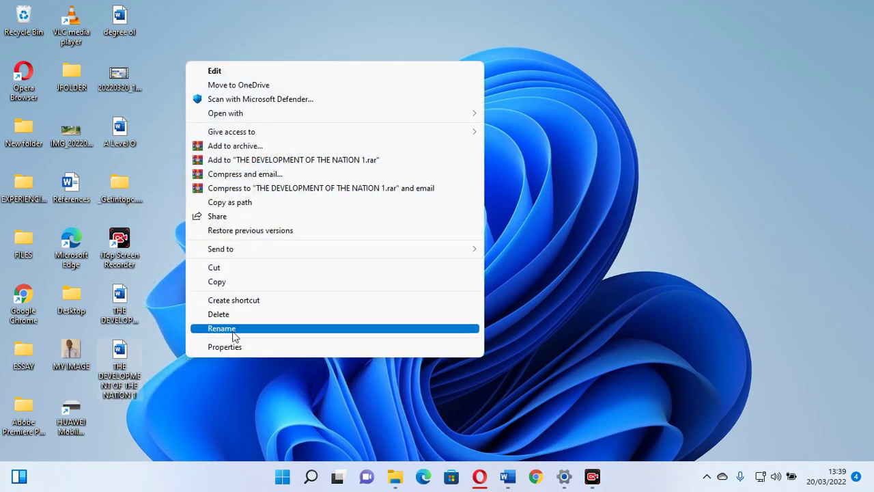
click(234, 344)
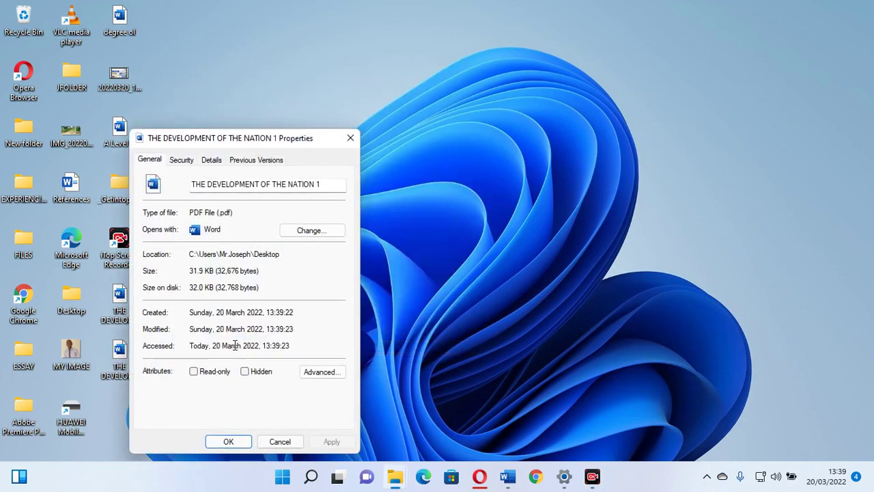
Change the app that opens .pdf files to Google Chrome and accept the file's properties
click(306, 230)
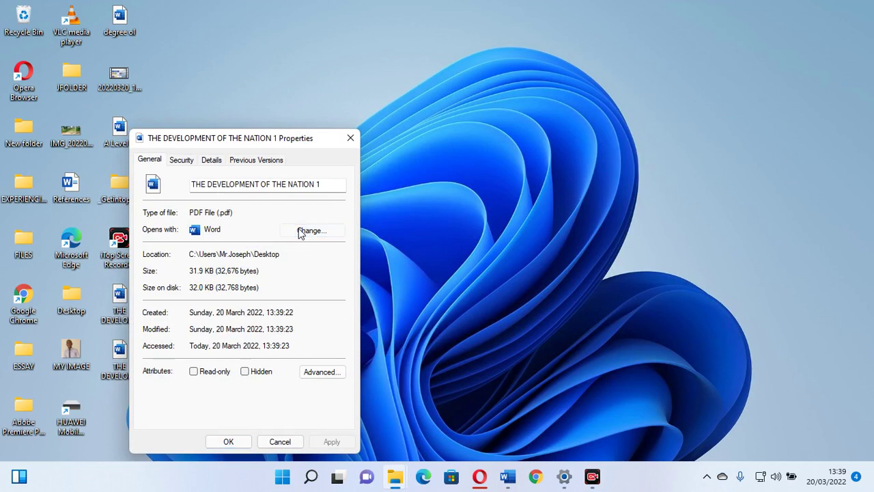
click(390, 318)
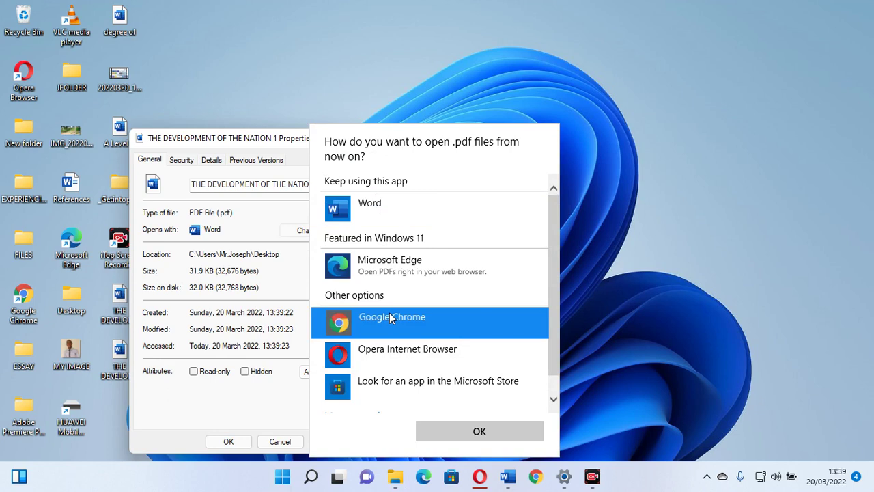
click(449, 436)
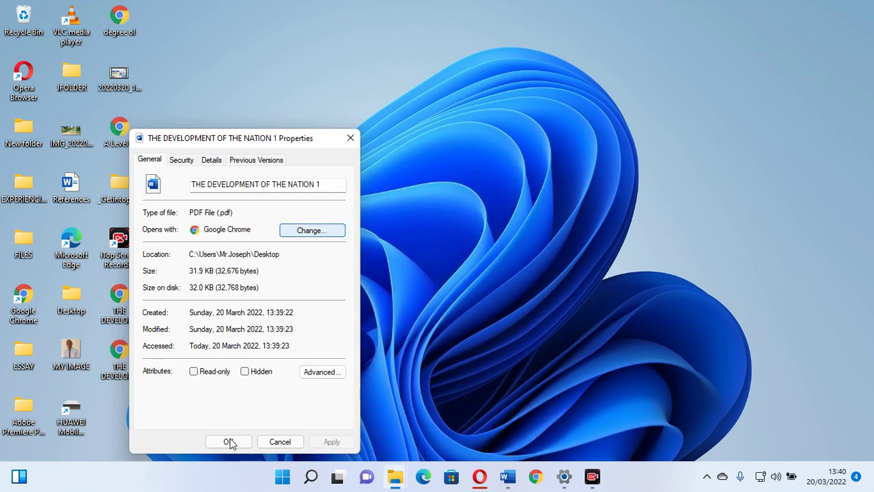
click(231, 442)
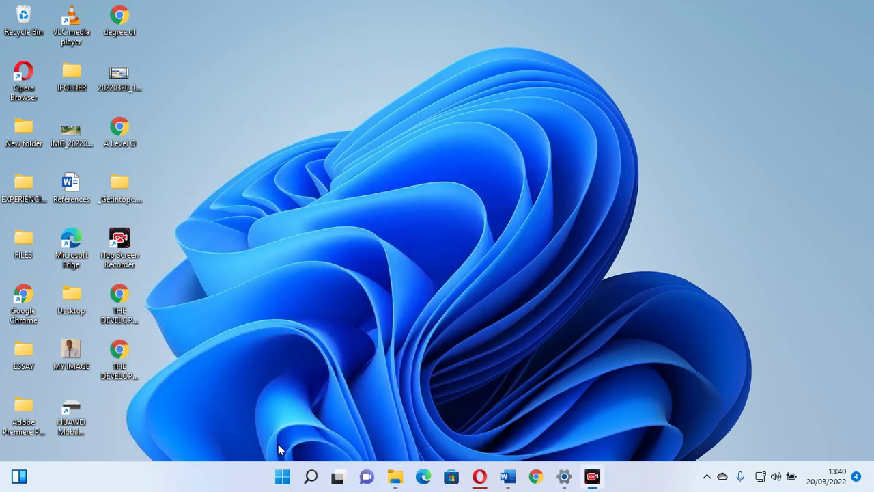
Return to Word and try to save the document to the Desktop as a PDF under the existing name THE DEVELOPMENT OF THE NATION
click(507, 476)
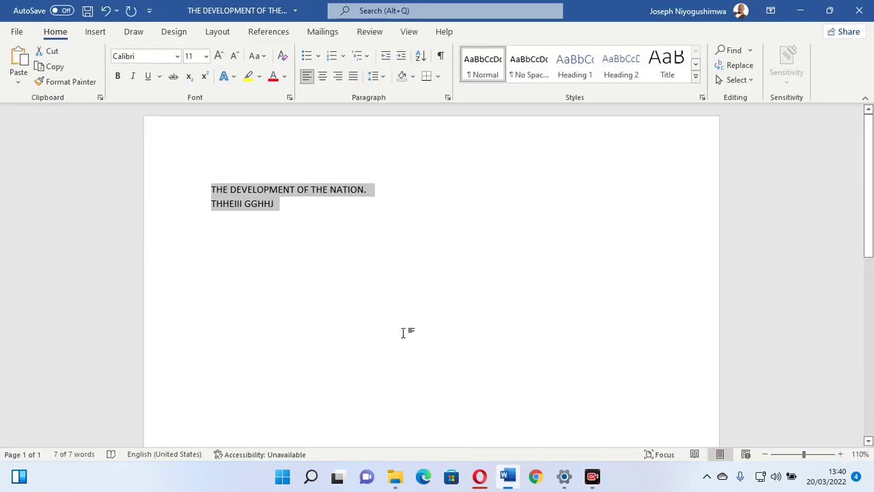
click(18, 31)
click(50, 195)
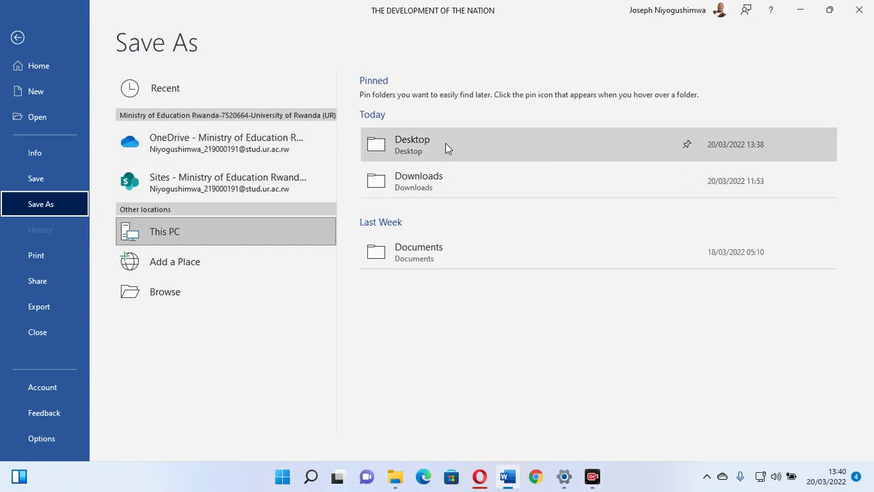
click(445, 144)
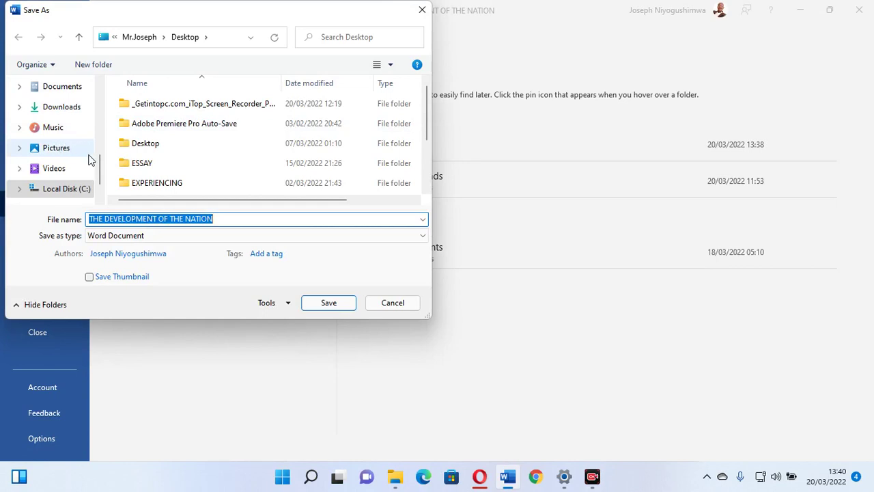
scroll(101, 174, up, 1)
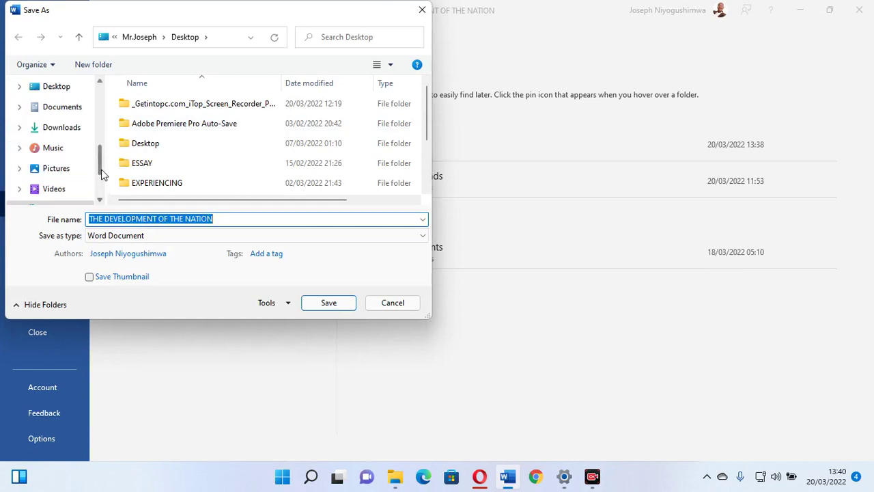
click(54, 86)
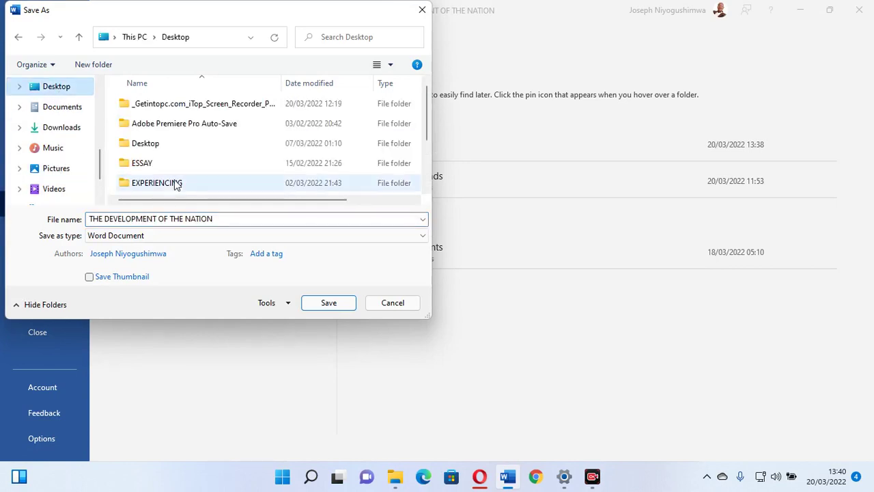
click(224, 235)
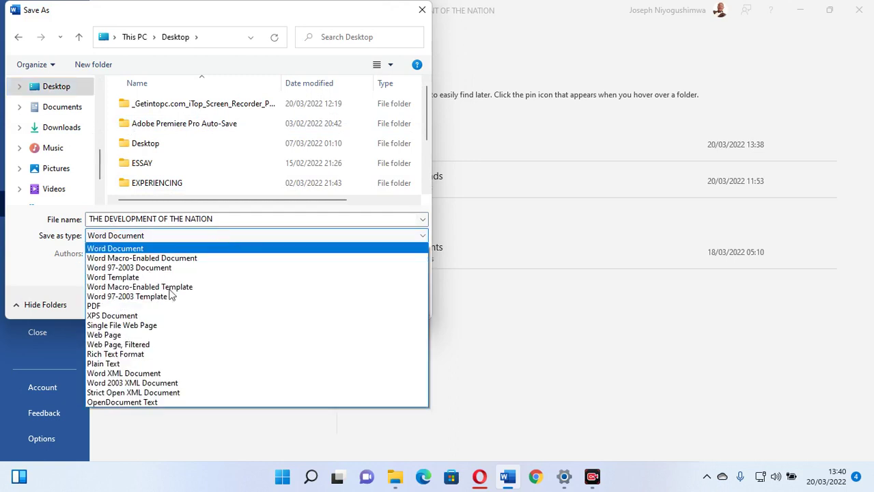
click(153, 306)
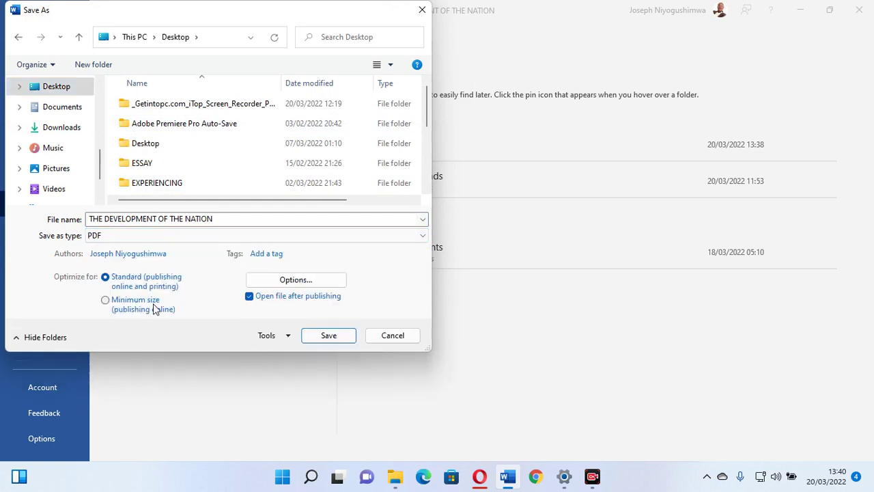
click(318, 336)
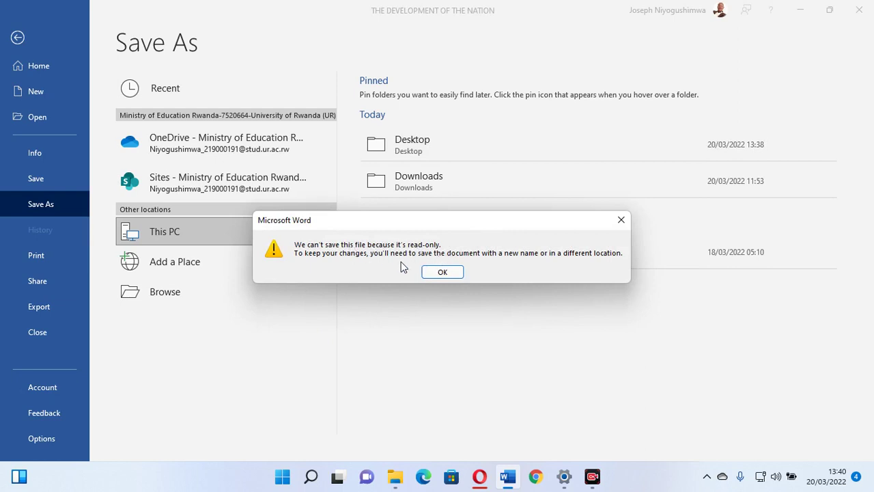
click(441, 273)
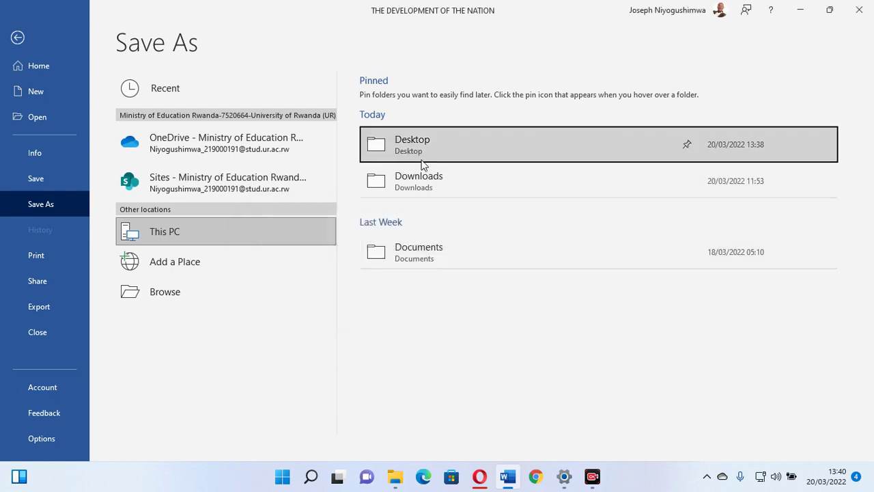
Save the document to the Desktop as a PDF named THE DEVELOPMENT OF THE NATION 12
click(399, 156)
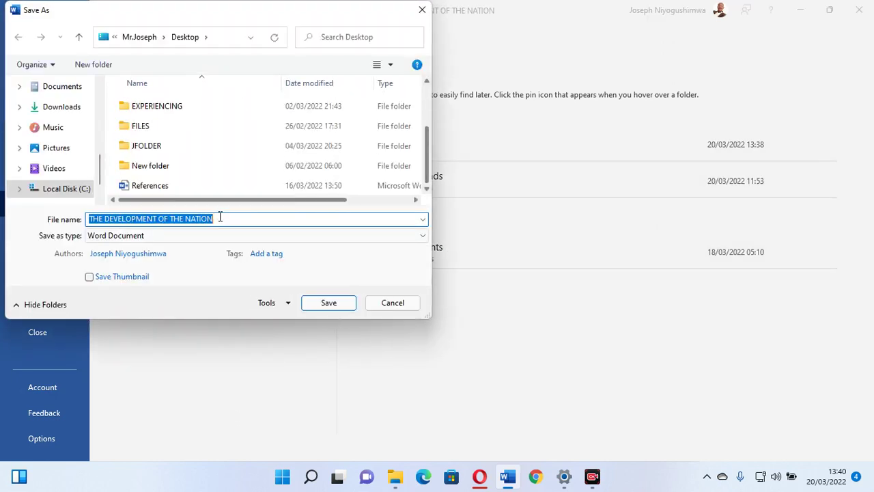
click(219, 217)
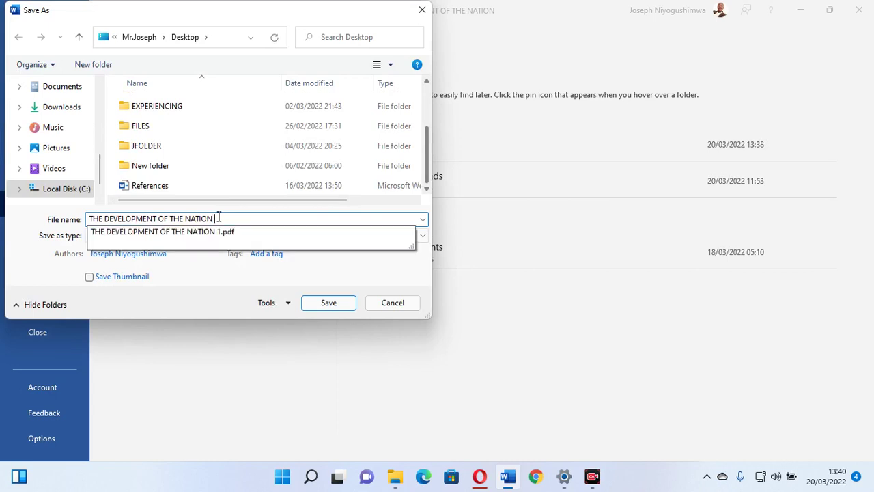
text(12)
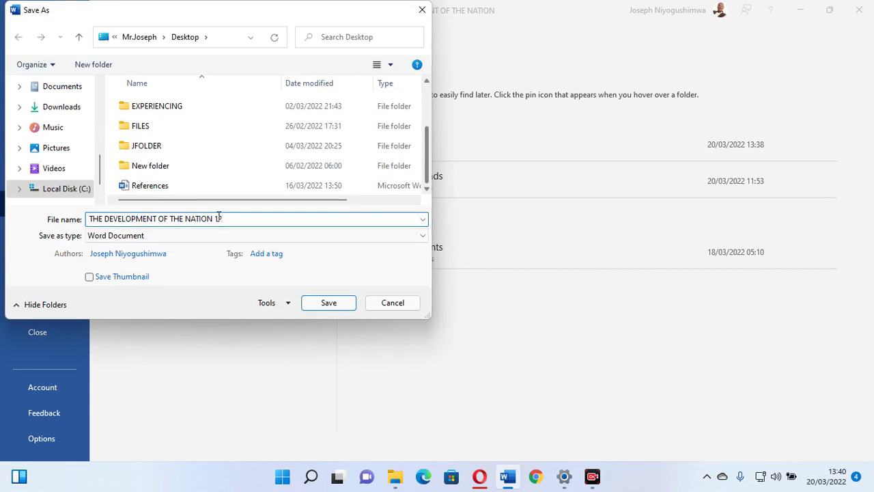
click(132, 237)
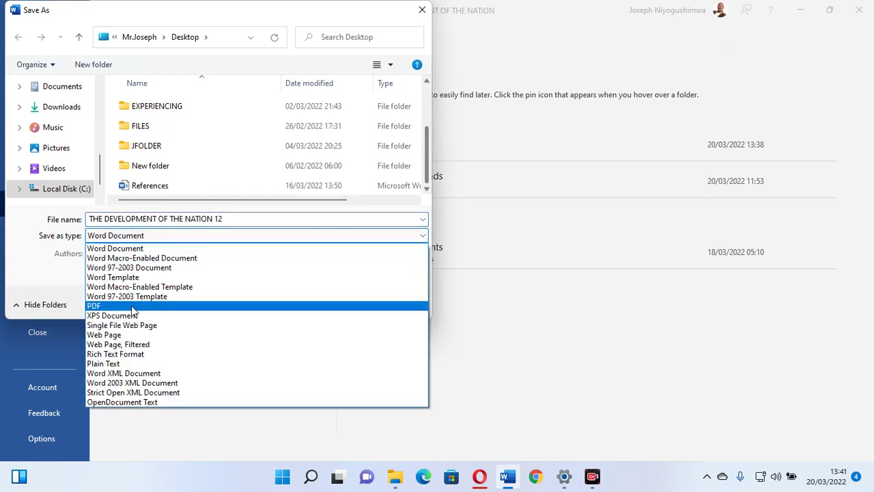
click(131, 306)
click(327, 335)
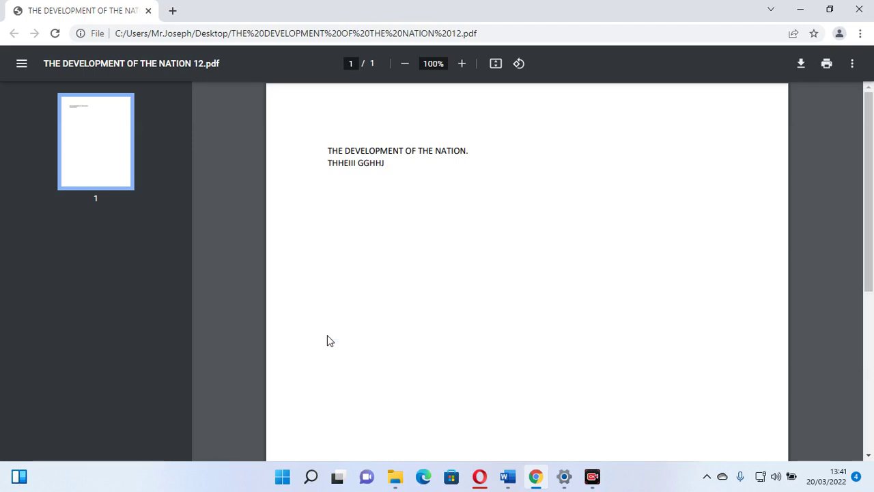
Minimize the Chrome and Word windows and open the original THE DEVELOPMENT OF THE NATION PDF from the desktop with Word
click(800, 8)
click(800, 10)
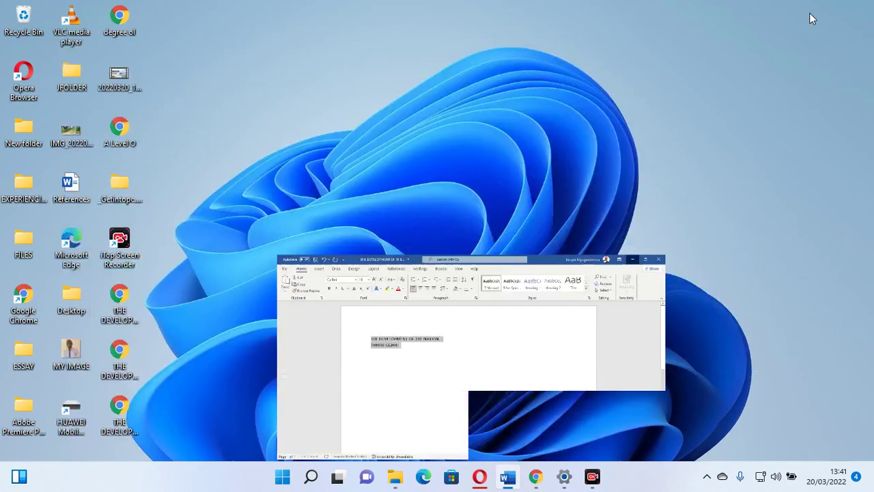
right_click(118, 309)
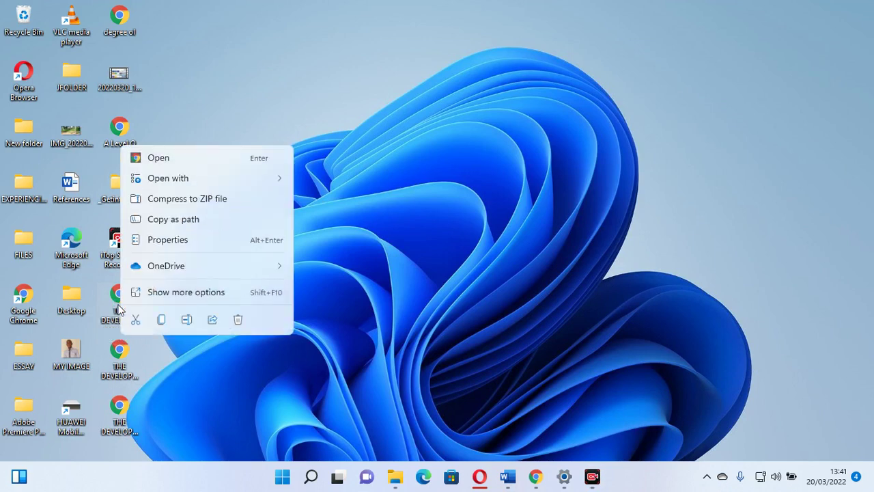
click(198, 293)
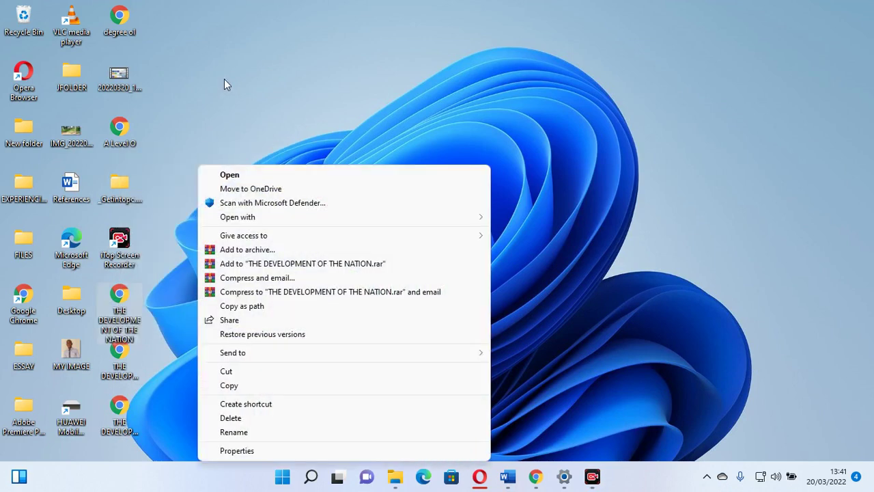
mouse_move(244, 220)
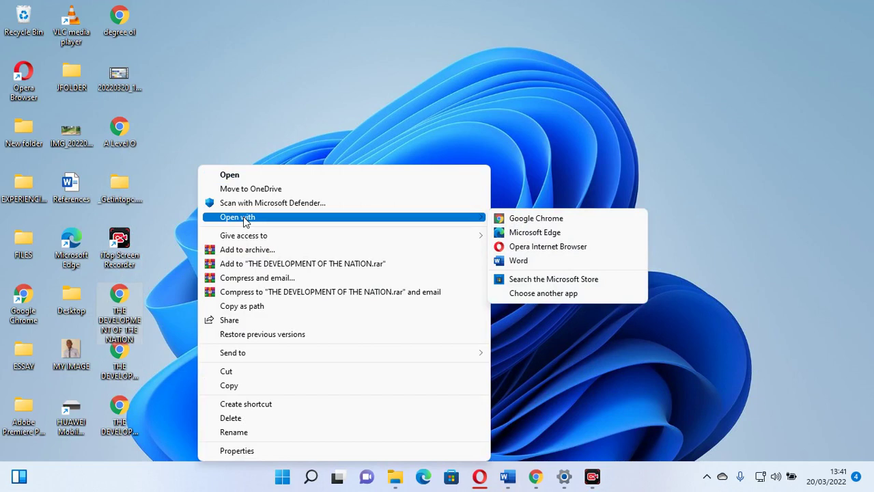
click(521, 260)
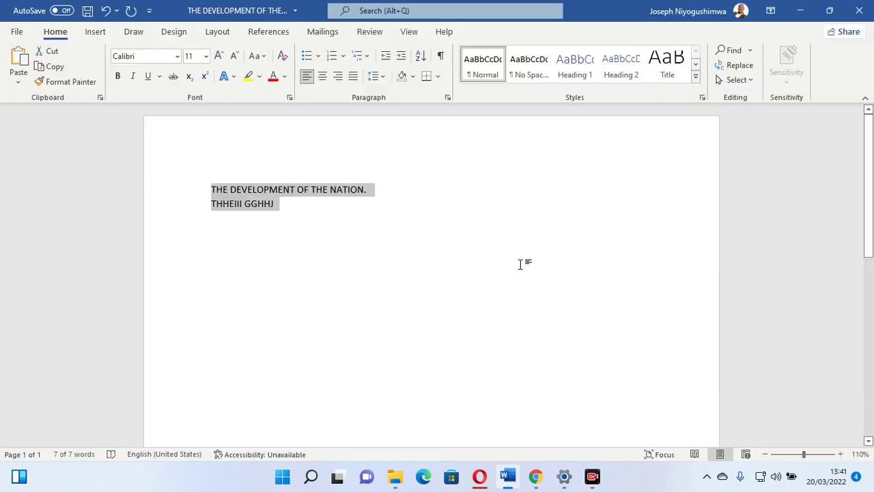